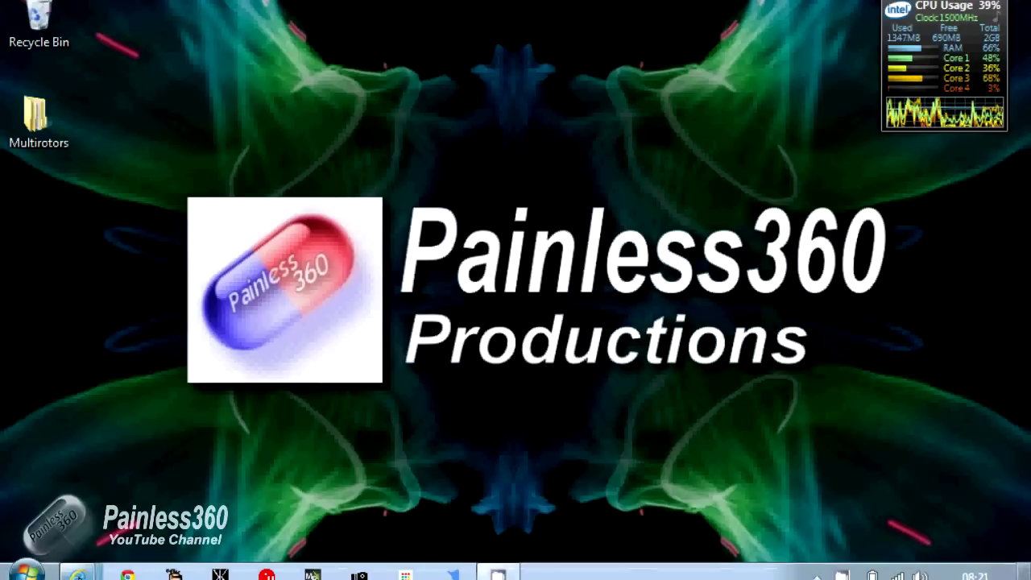
Step: Bring up the cleanflight v1.8.1 release page, scroll to Downloads, and open cleanflight_CC3D.bin's context menu
mouse_move(127, 574)
left_click(100, 502)
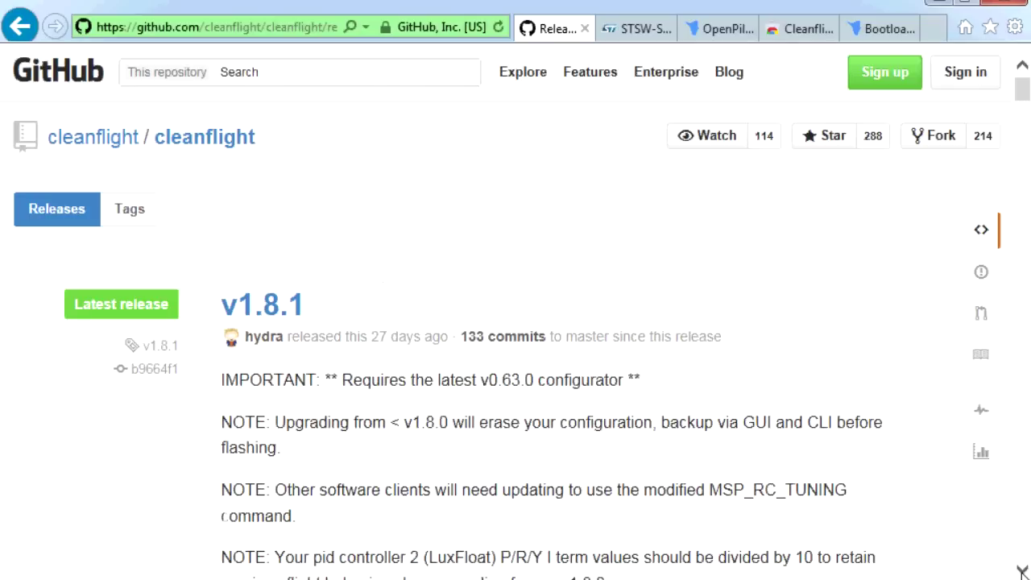
left_click(1021, 572)
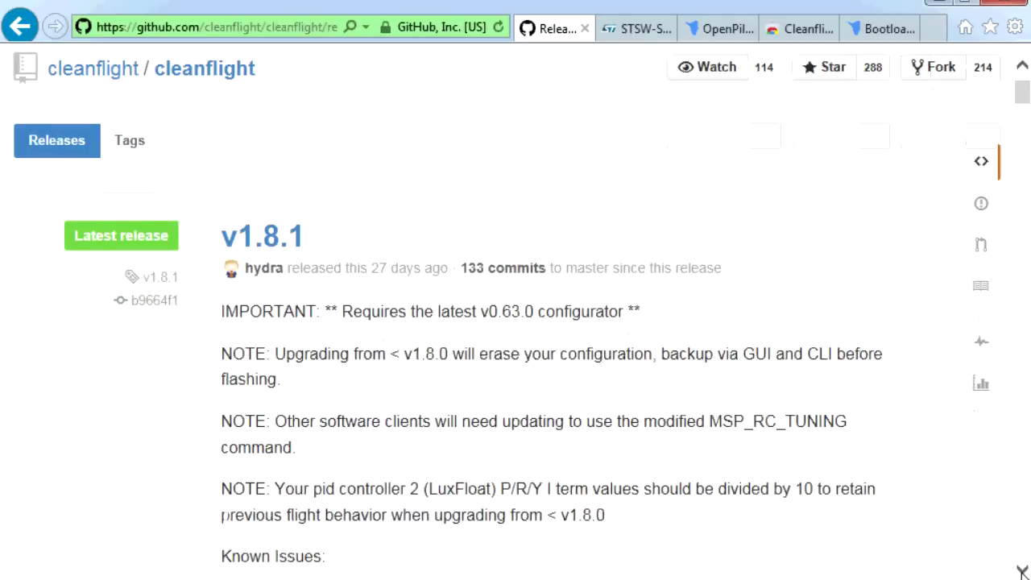
left_click_drag(1022, 572, 1021, 569)
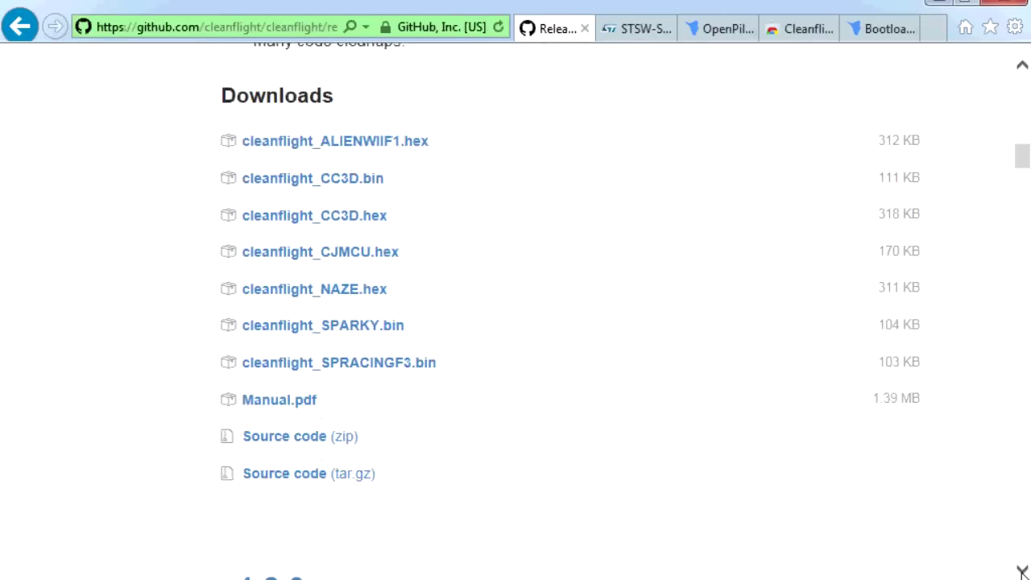
right_click(362, 190)
Step: Save cleanflight_CC3D.bin to the Desktop with Save target as, then return to the page top
left_click(449, 266)
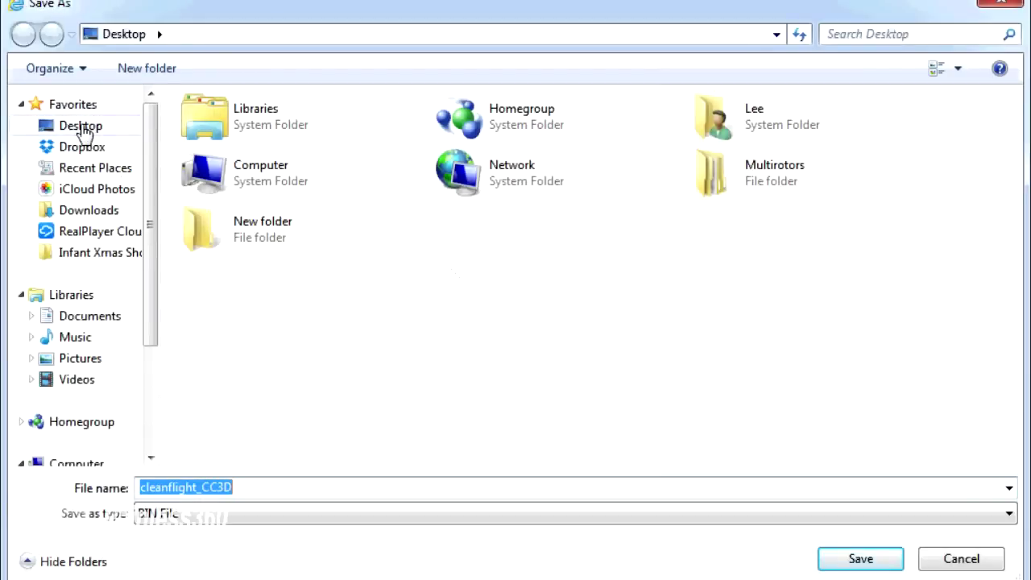
left_click(81, 127)
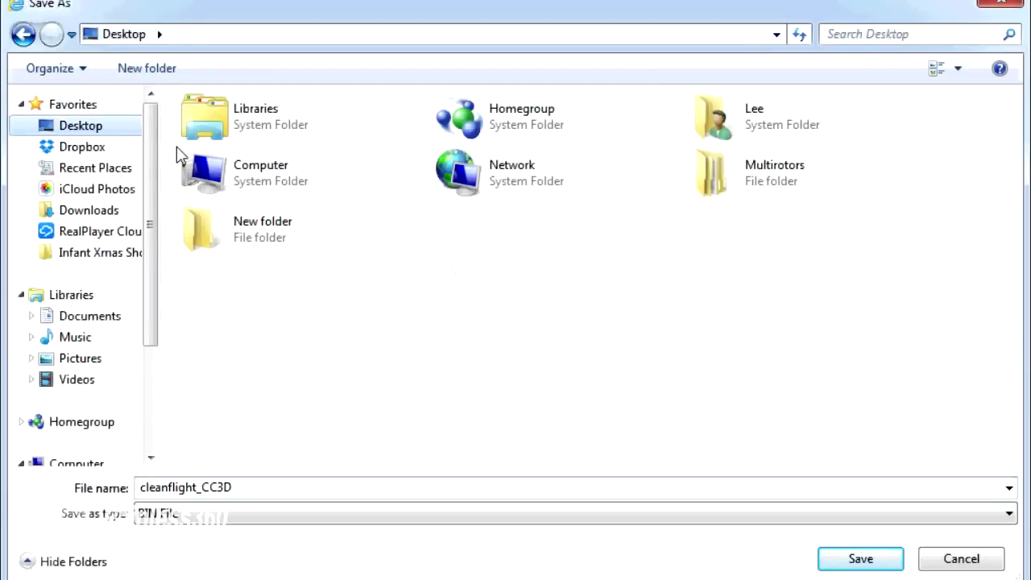
left_click(860, 560)
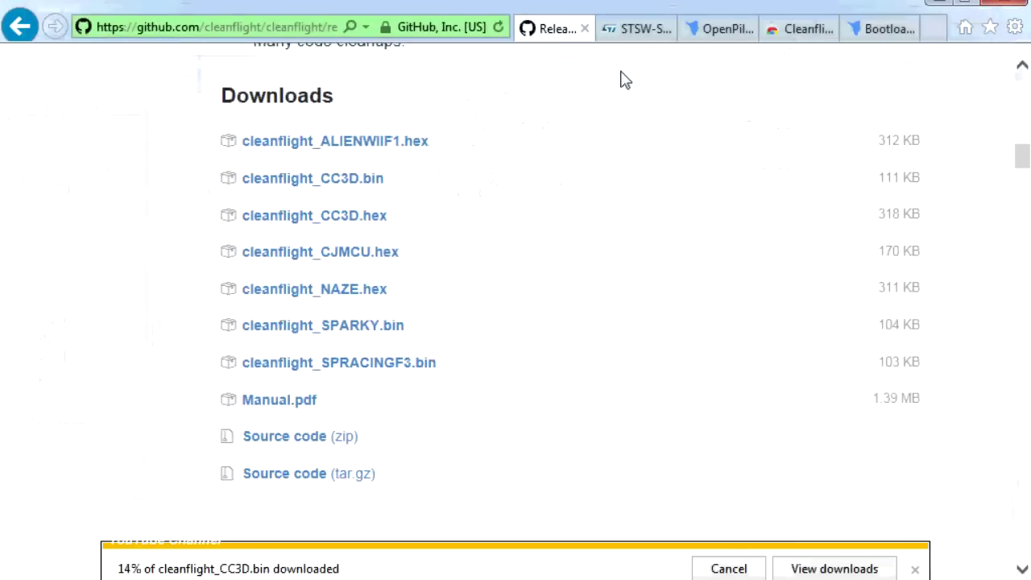
left_click_drag(1023, 156, 1025, 74)
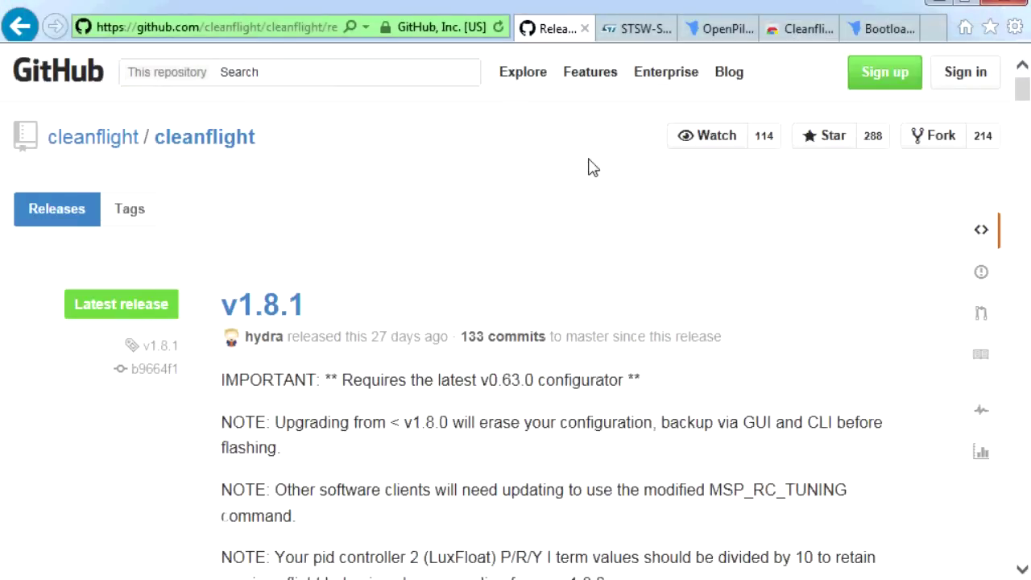
Step: View the Sample & Buy section of the STSW-STM32102 Virtual COM Port Driver page, then go to OpenPilot
left_click(636, 31)
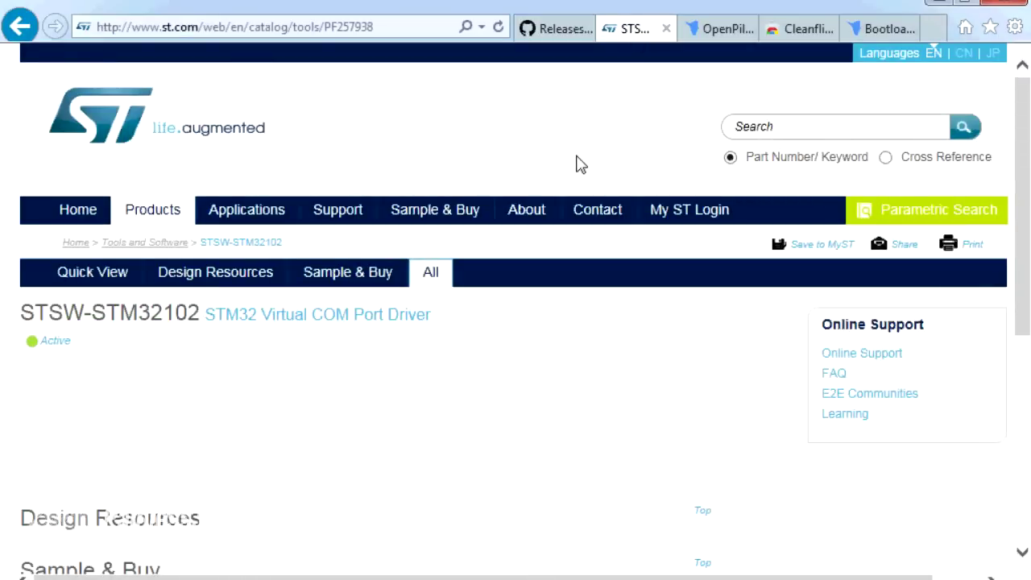
mouse_move(1017, 219)
left_mouse_down()
mouse_move(1027, 395)
mouse_move(1027, 204)
left_mouse_up()
left_click(717, 36)
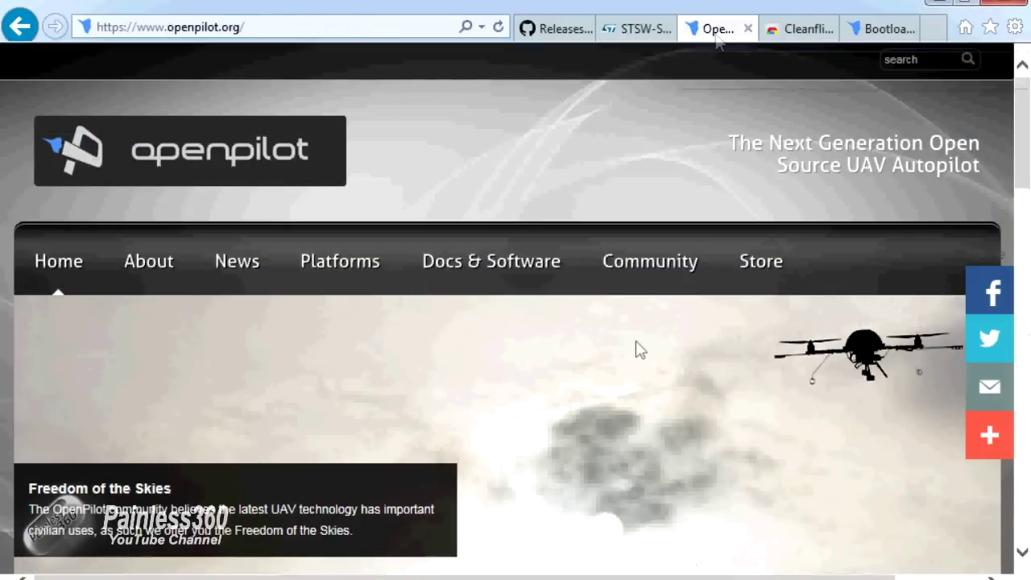
Step: Look over the Cleanflight Configurator Chrome Web Store listing, then go to the Bootloader Update wiki page
mouse_move(477, 264)
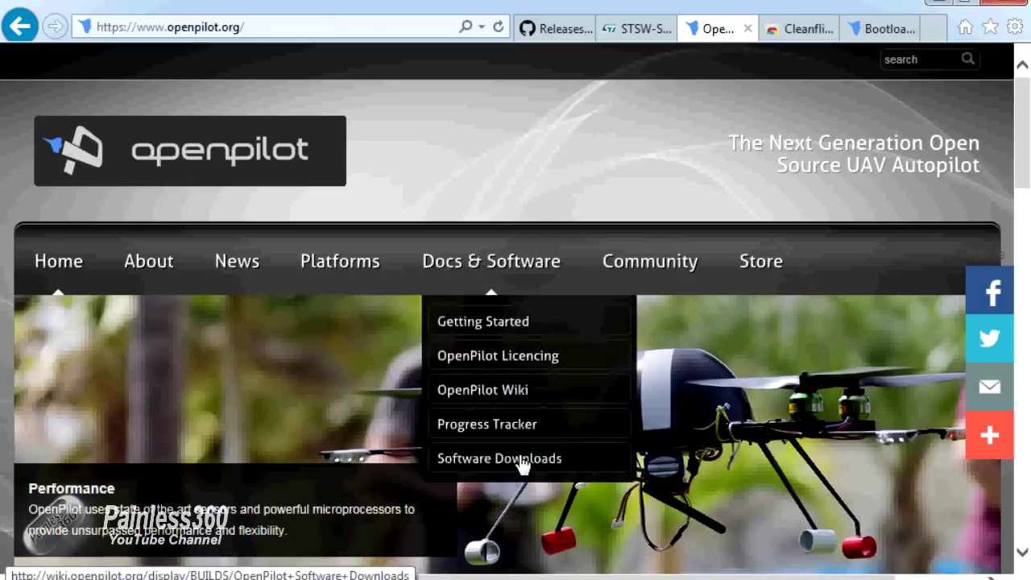
left_click(798, 32)
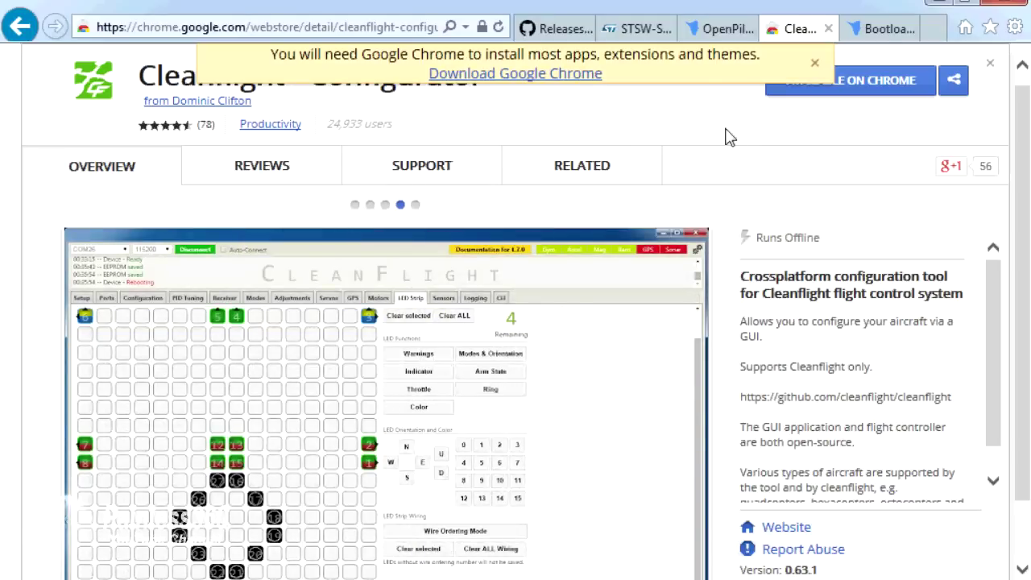
left_click(881, 29)
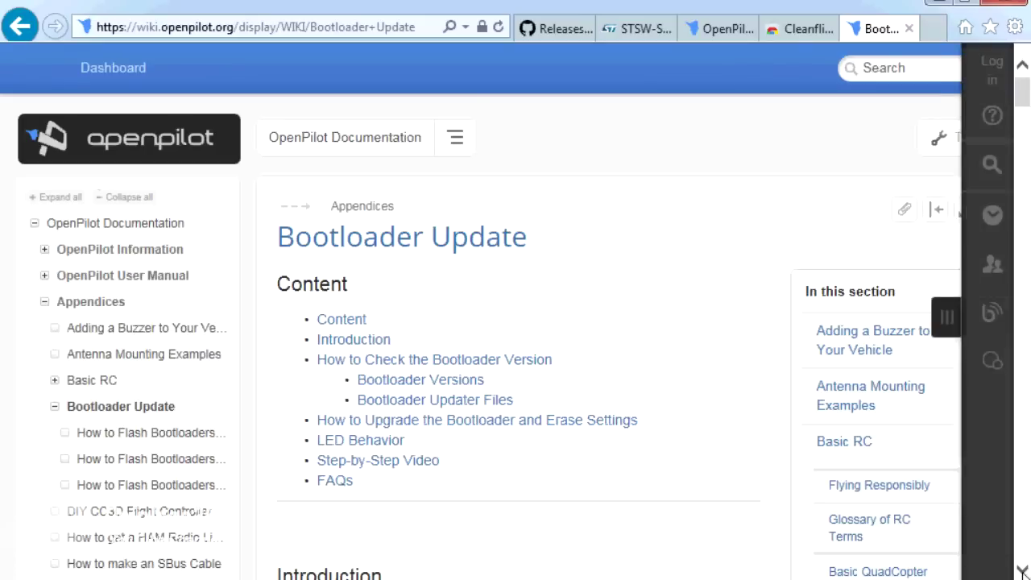
Step: Scroll through the bootloader versions table and highlight the upgrade instruction list to read it
left_click(1021, 572)
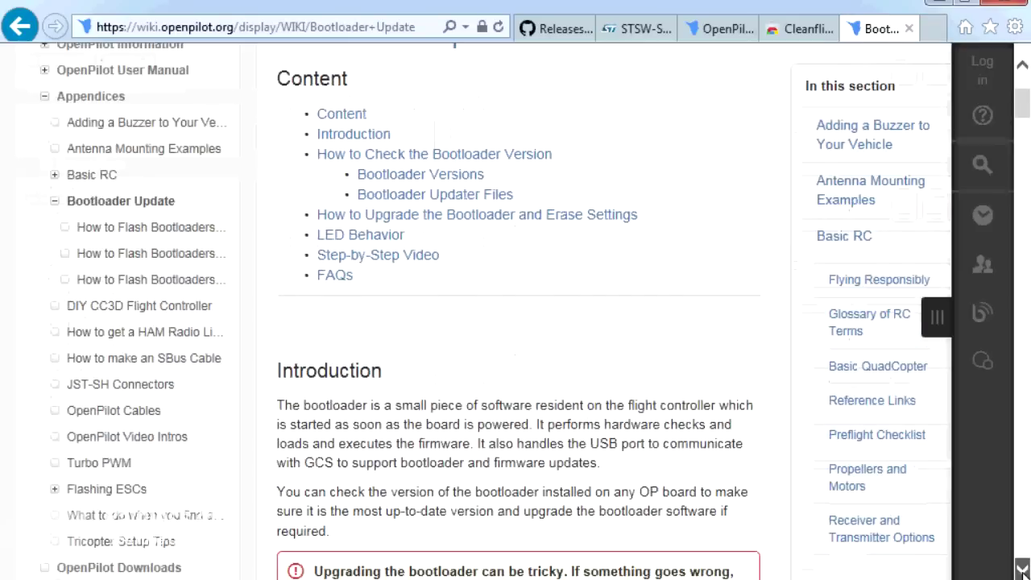
left_click_drag(1021, 572, 1022, 572)
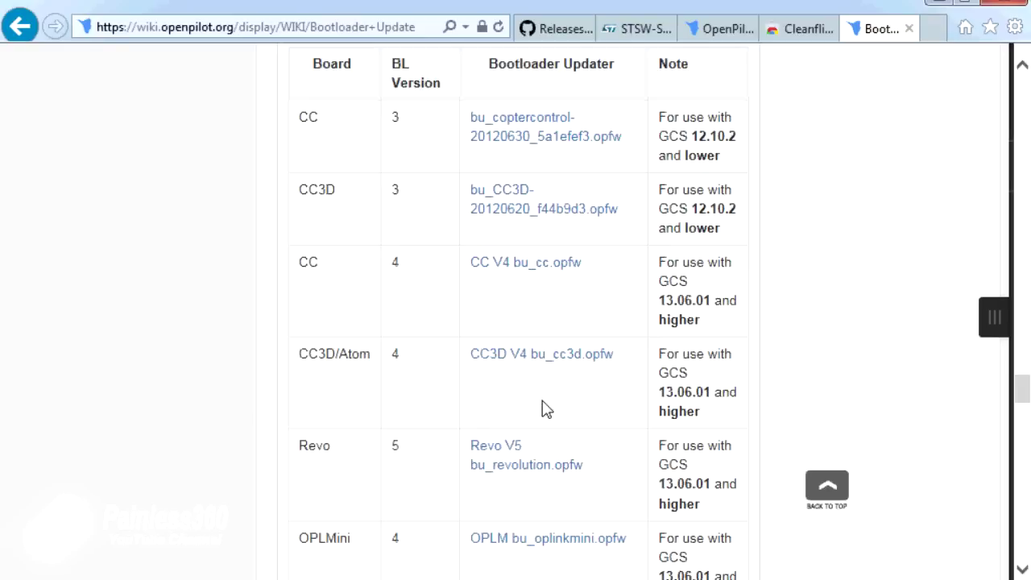
left_click(1022, 569)
scroll(1022, 570, "down", 7)
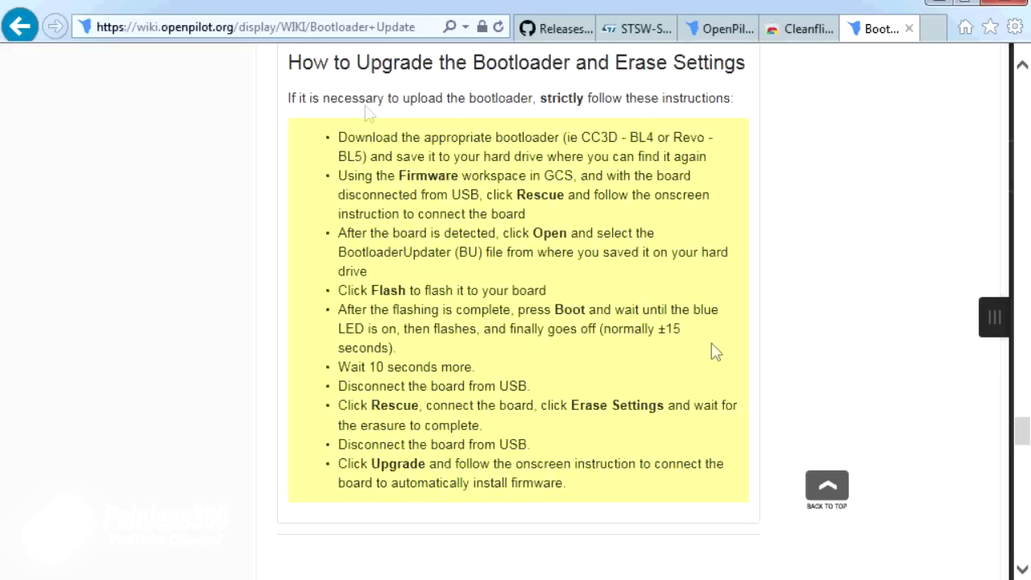
left_click_drag(339, 137, 599, 501)
left_click(797, 351)
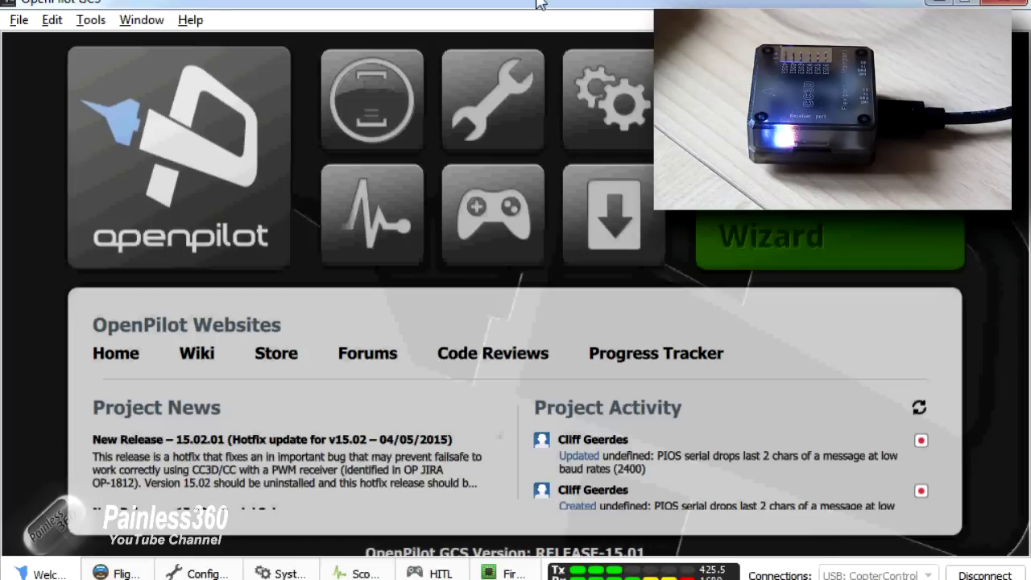
Step: Show the CopterControl firmware page (bootloader 4, RELEASE-15.01) and halt the board into bootloader mode
left_click(367, 100)
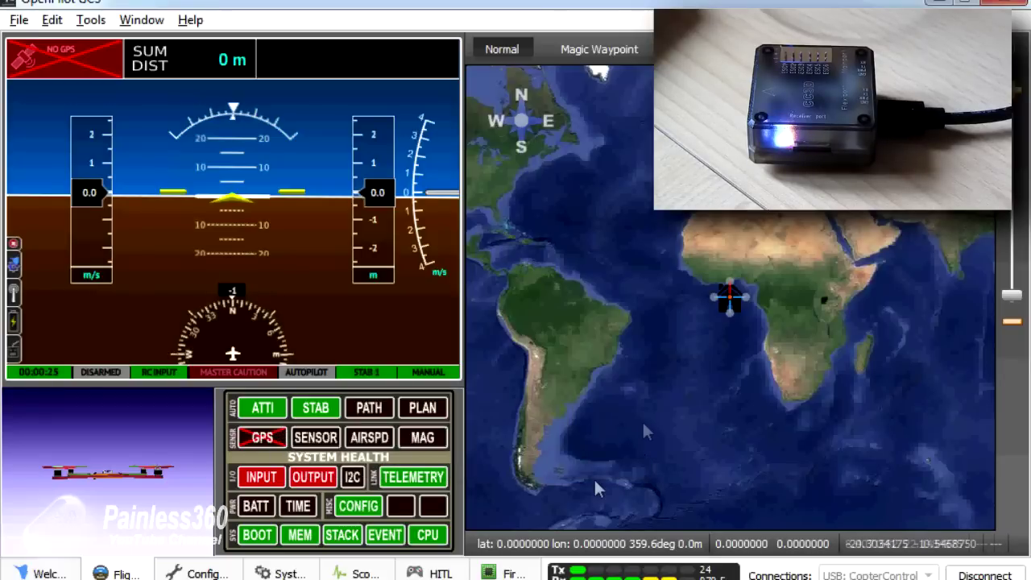
left_click(506, 573)
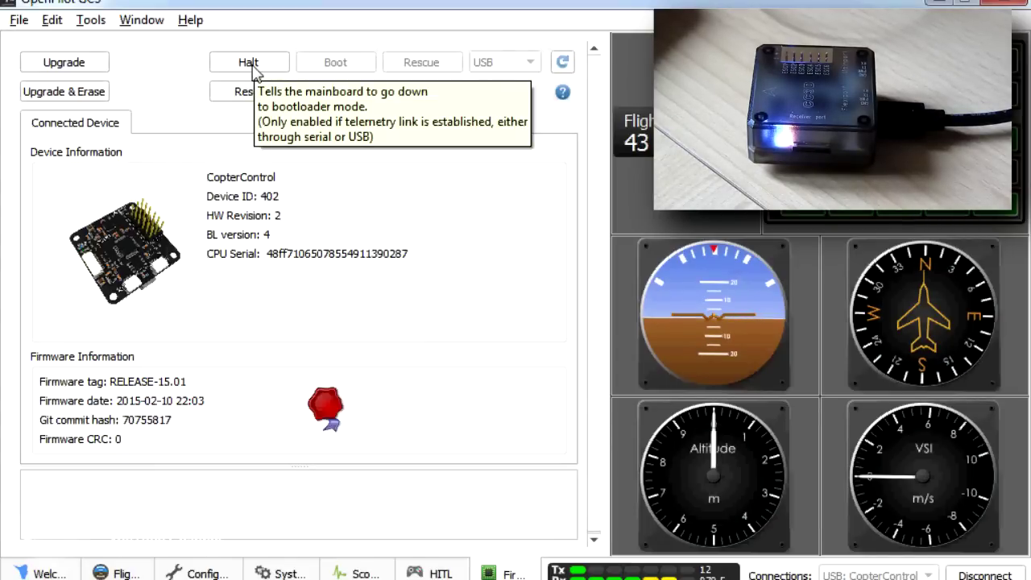
left_click(250, 64)
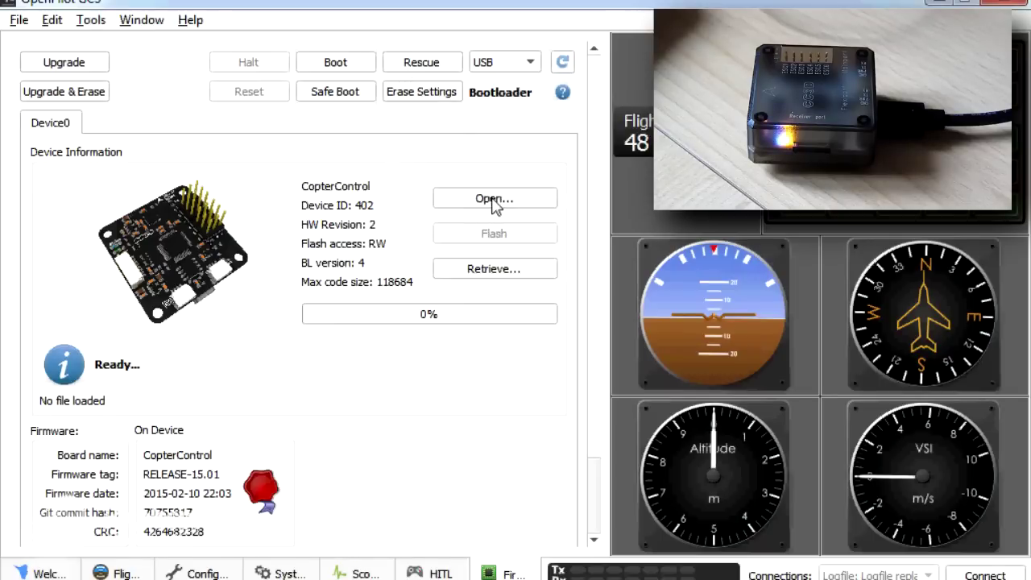
Step: Start the Rescue procedure and bring up the firmware file picker
left_click(425, 64)
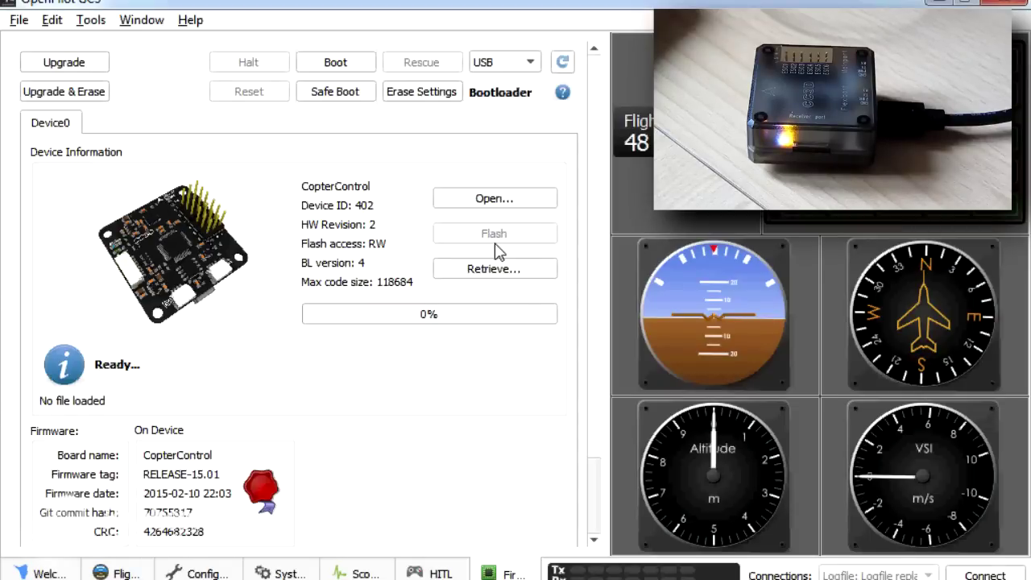
left_click(494, 199)
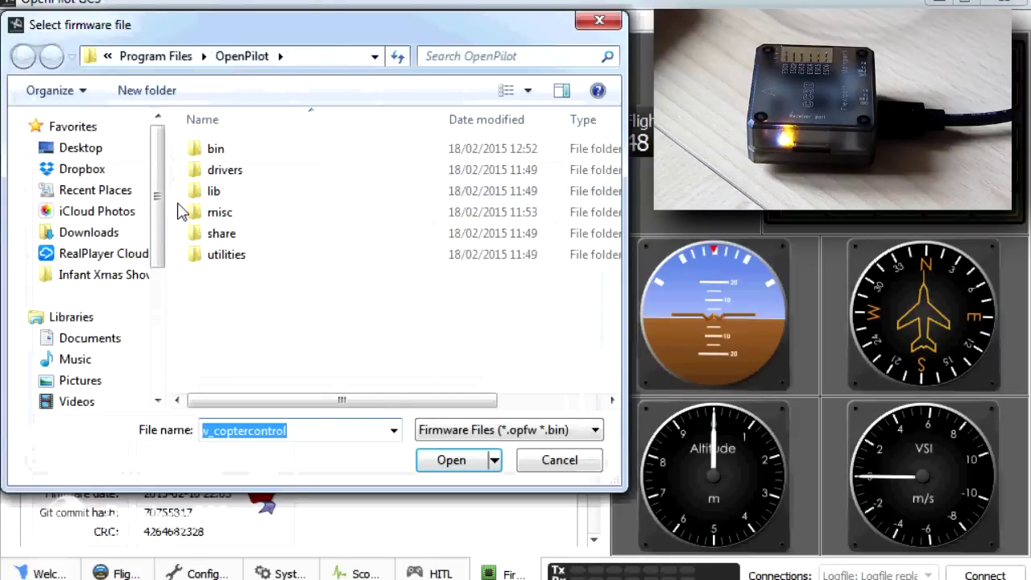
Step: Load cleanflight_CC3D.bin from the Desktop as the firmware image
left_click(77, 149)
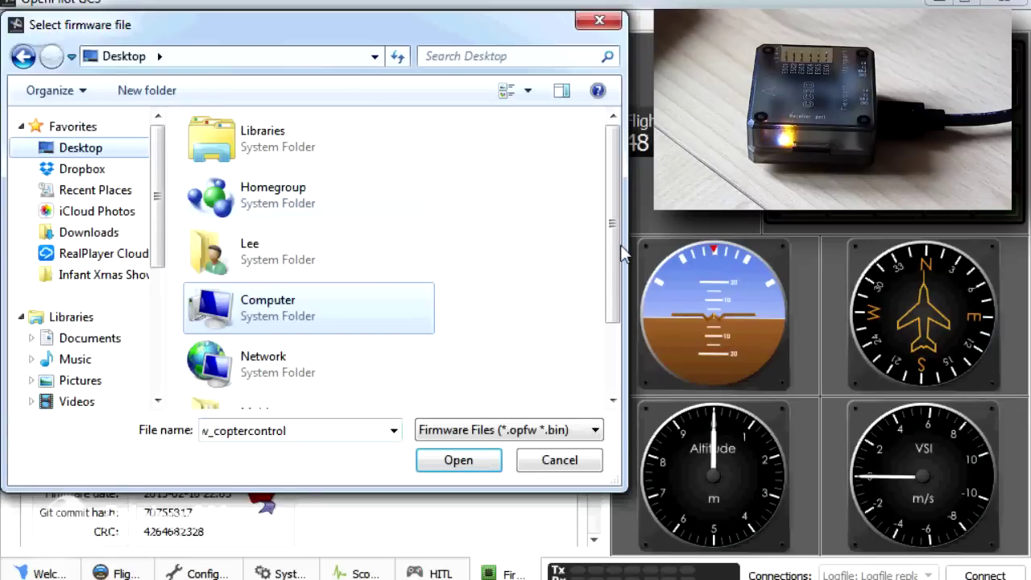
scroll(611, 407, "down", 3)
left_click(337, 388)
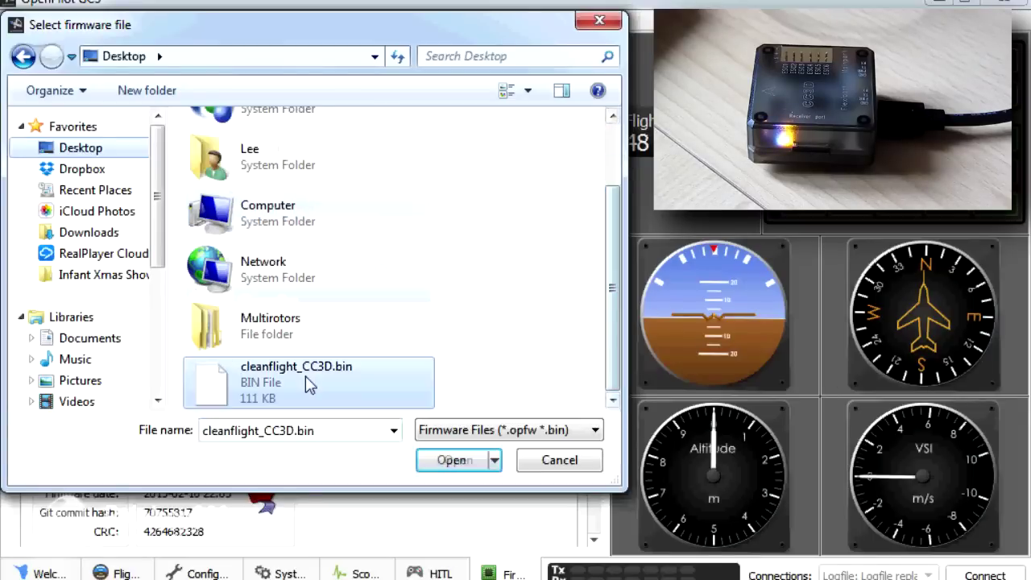
left_click(461, 459)
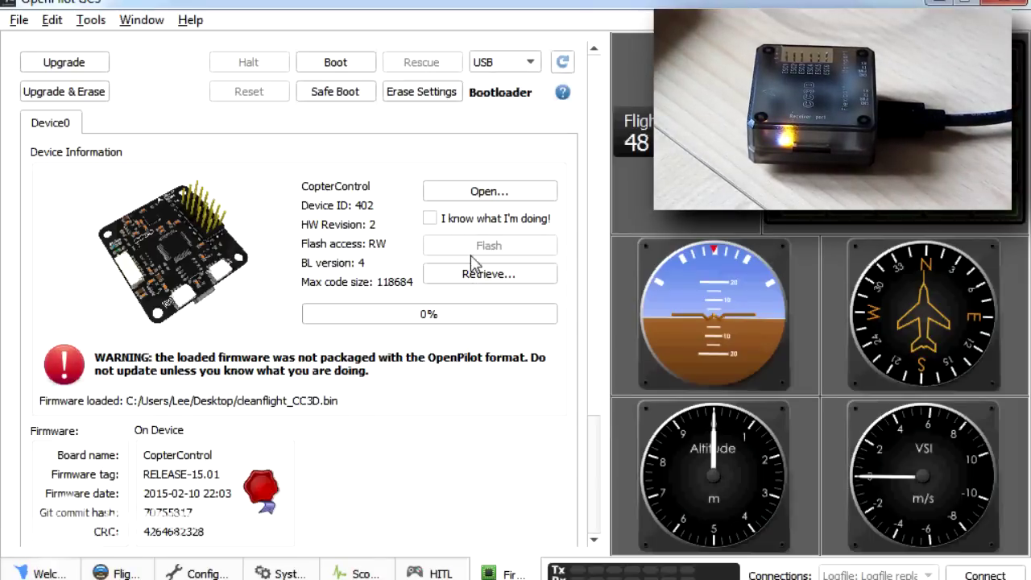
Step: Accept the non-OpenPilot firmware warning, flash cleanflight_CC3D.bin, and boot the board
left_click(431, 219)
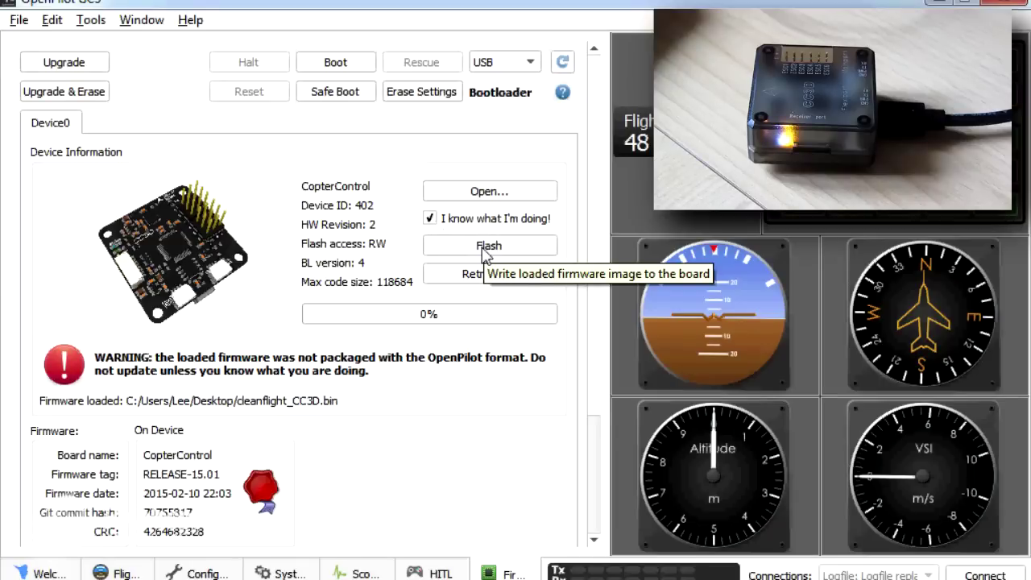
left_click(485, 248)
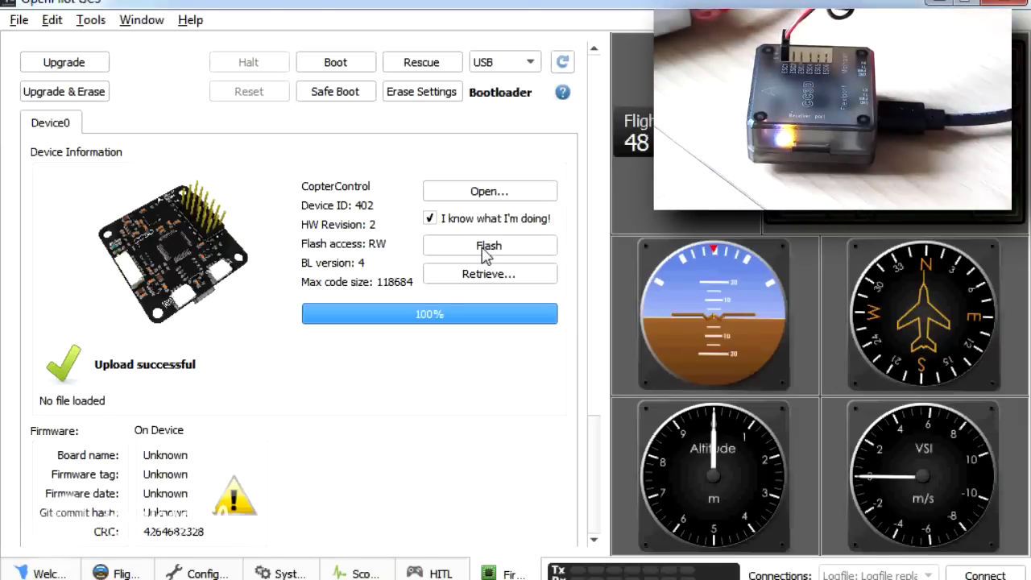
left_click(351, 71)
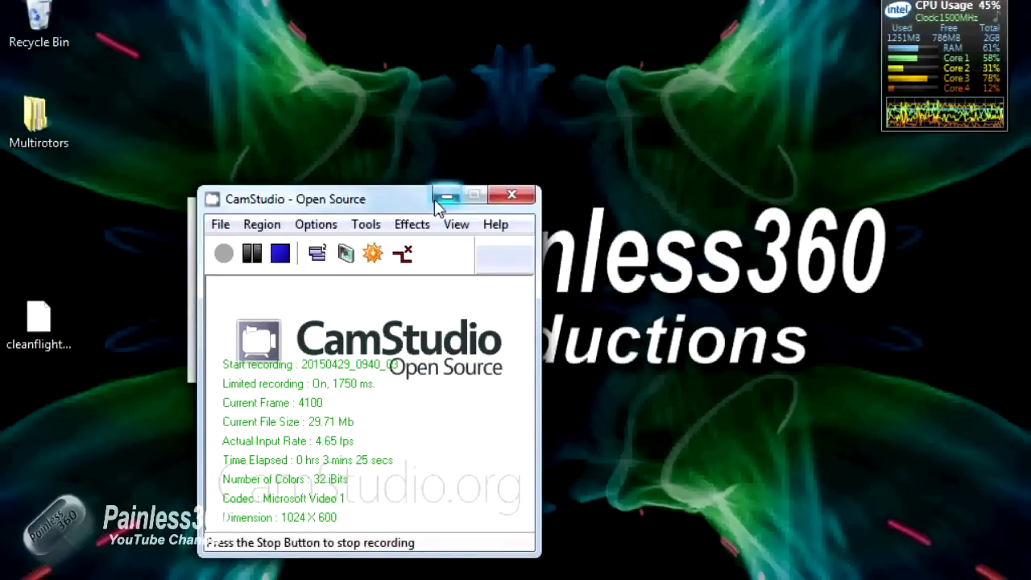
Step: Minimize CamStudio and launch Cleanflight Configurator from the Chrome apps list
left_click(437, 201)
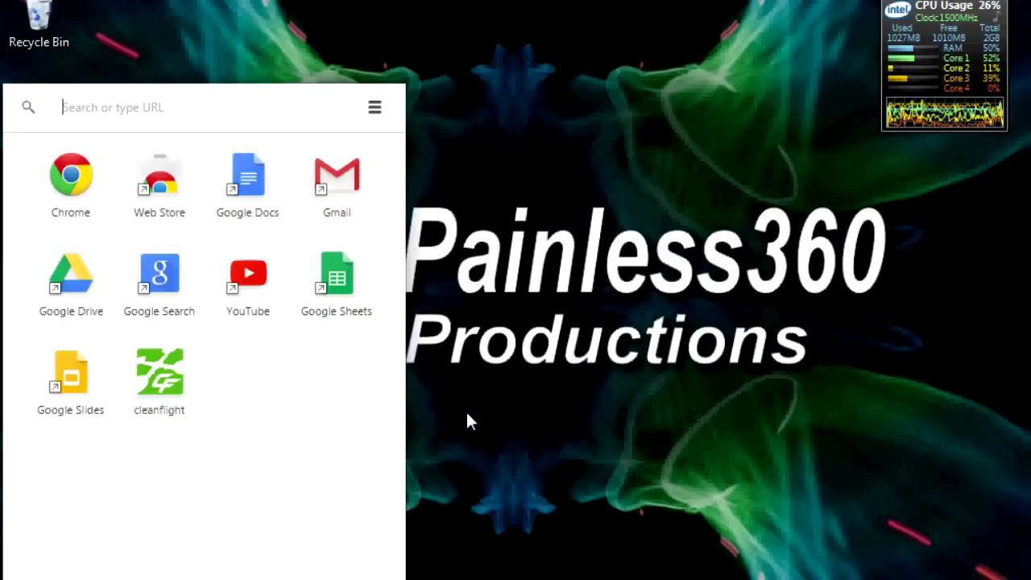
left_click(160, 372)
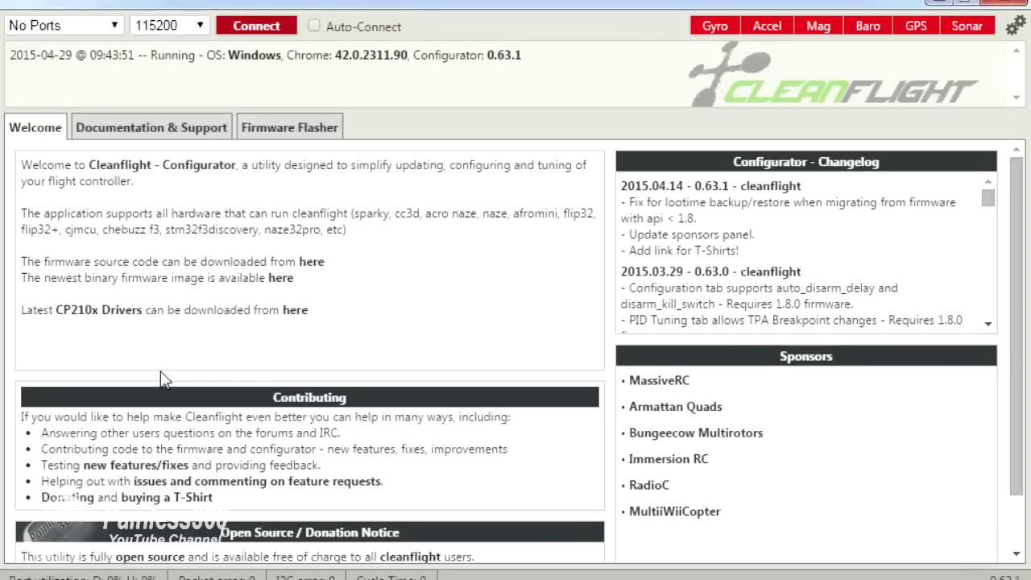
Step: Minimize Cleanflight Configurator so the desktop with the downloaded cleanflight file shows
left_click(941, 5)
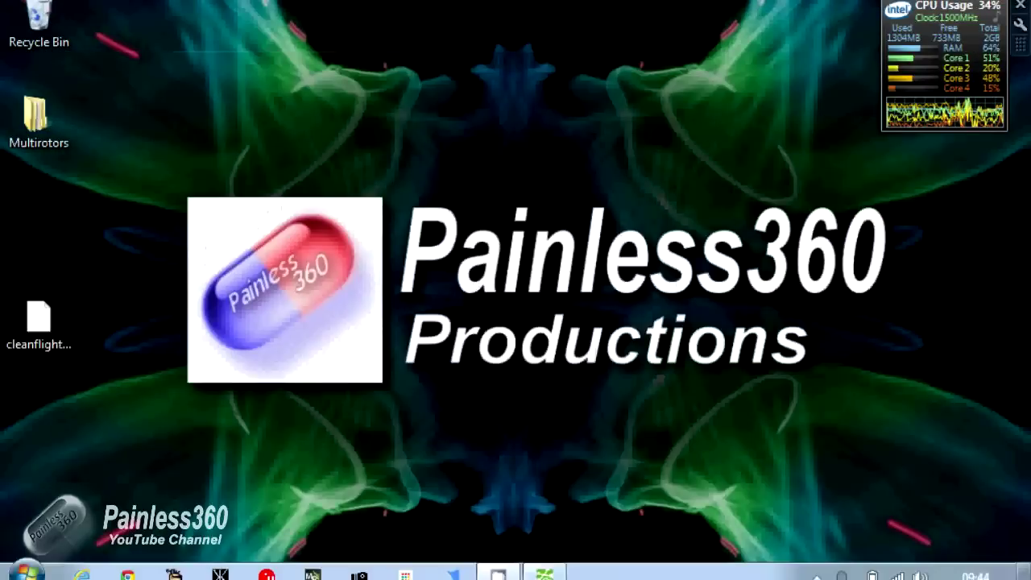
Step: Find STM32 Virtual COM Port under Unspecified in Devices and Printers, then view the driver installation status
left_click(28, 572)
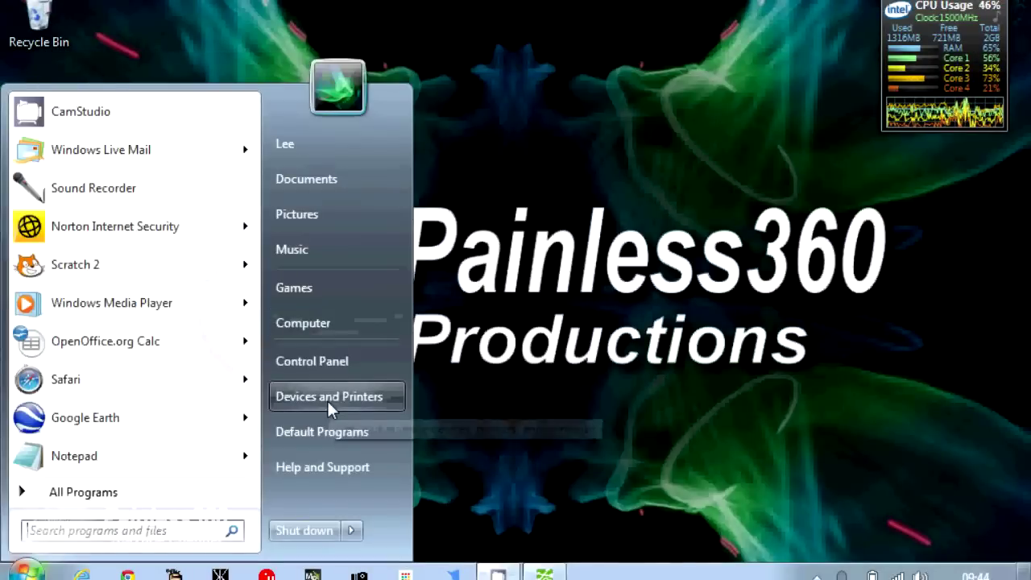
left_click(328, 397)
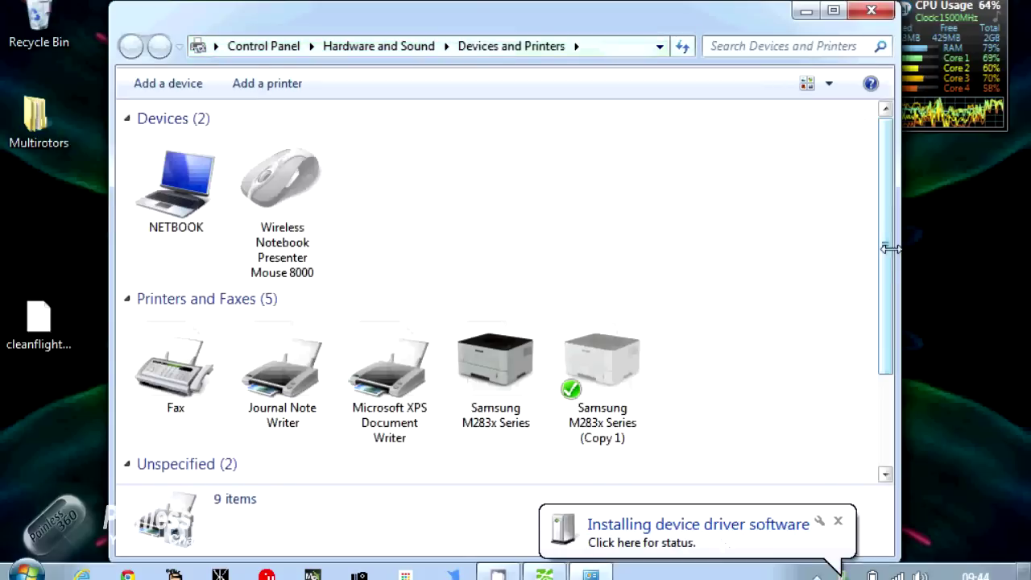
left_click_drag(881, 247, 884, 427)
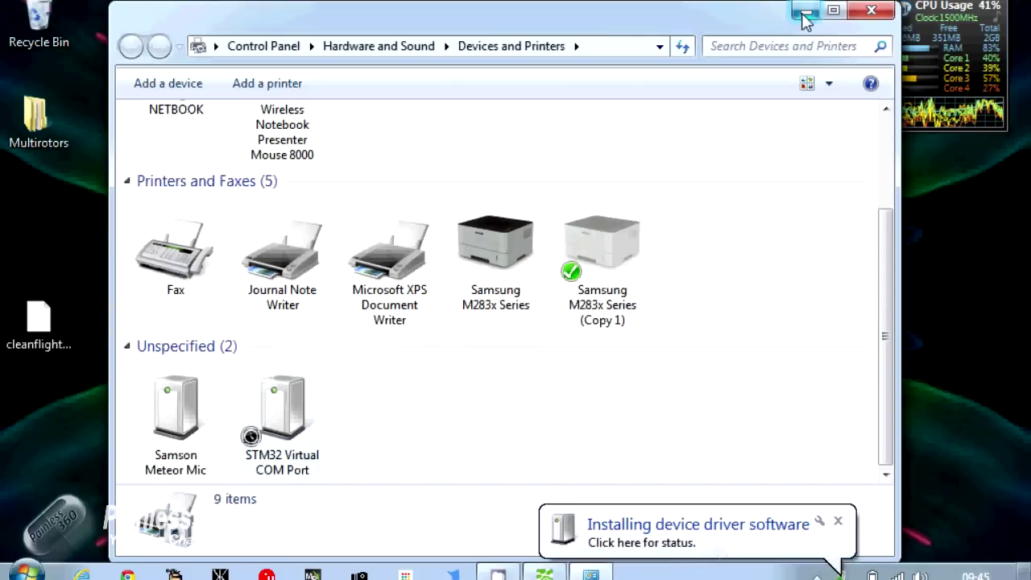
left_click(870, 11)
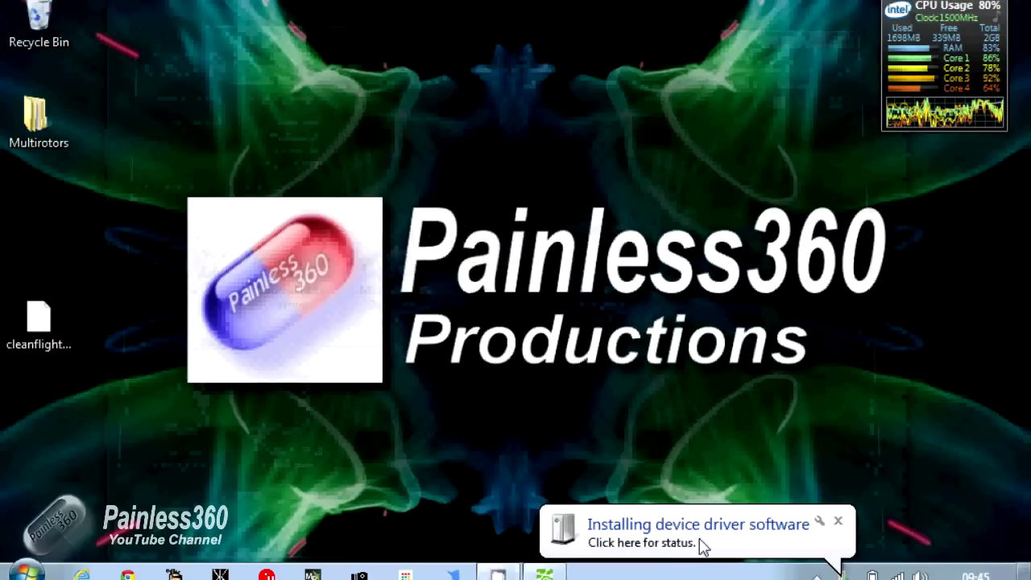
left_click(701, 544)
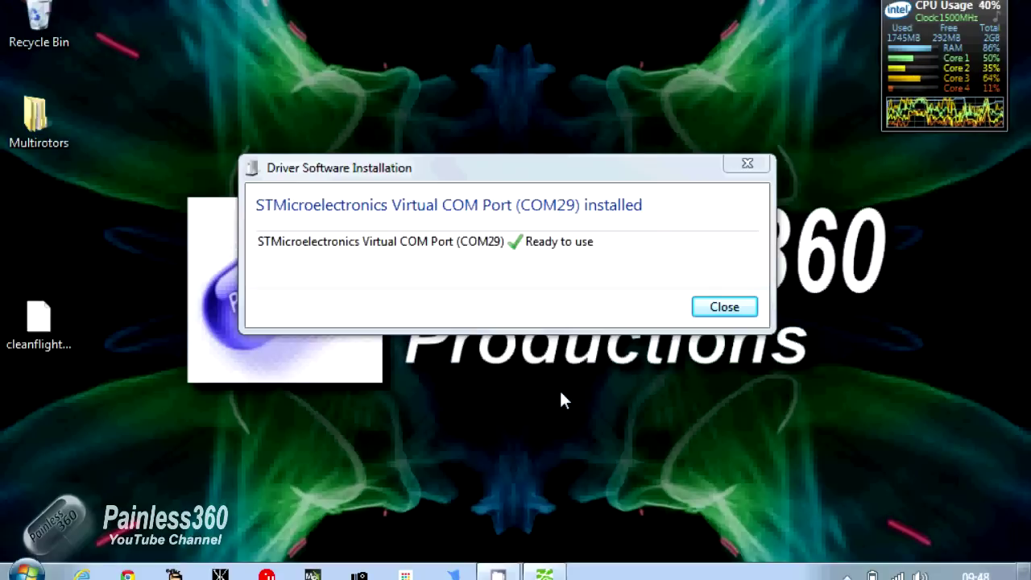
Step: Close the finished driver installation dialog reporting the Virtual COM Port (COM29) ready to use
left_click(729, 310)
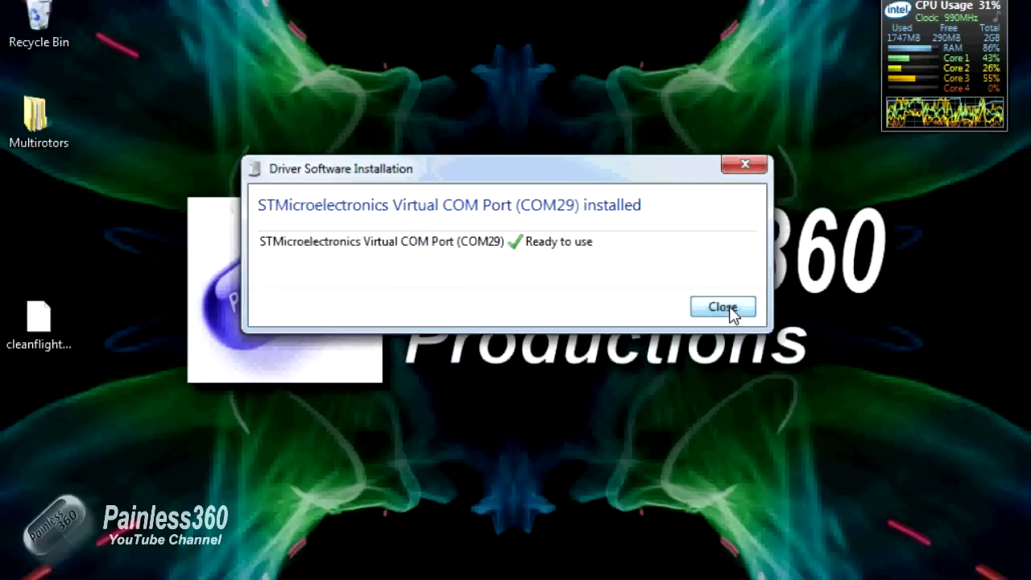
left_click(730, 310)
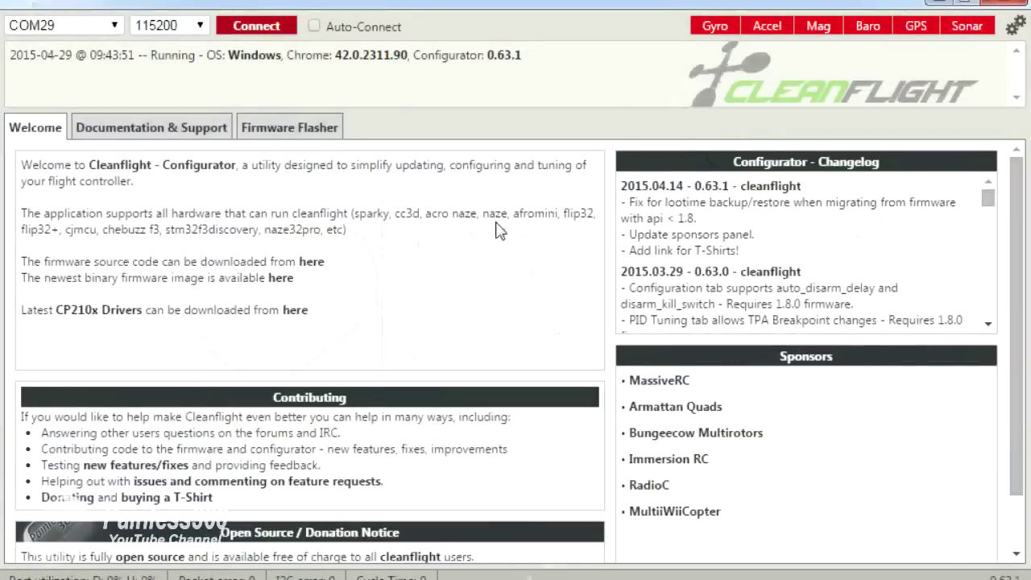
Step: Connect to the CC3D on COM29 at 115200 baud and view its Ports configuration
left_click(262, 32)
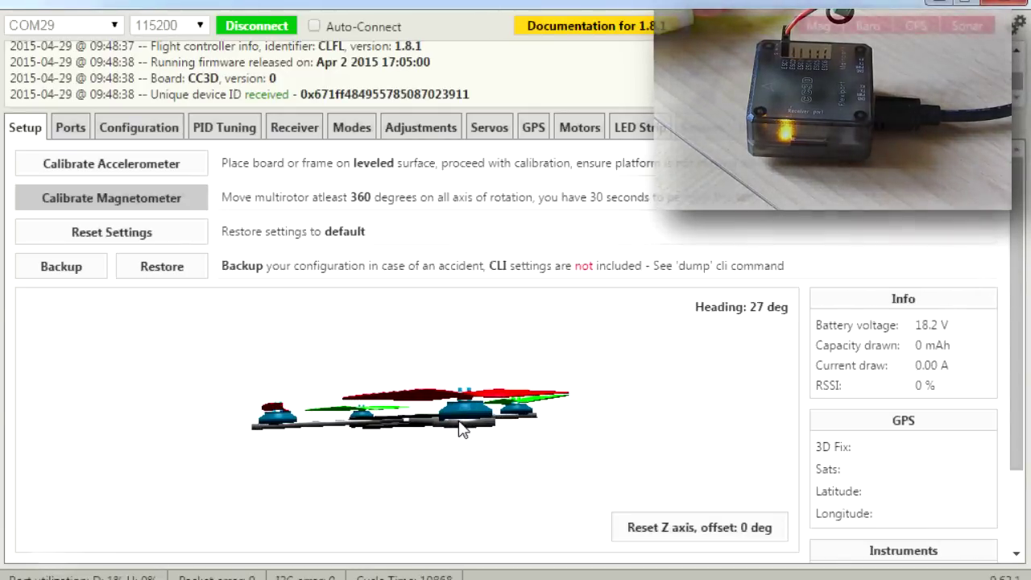
left_click(71, 131)
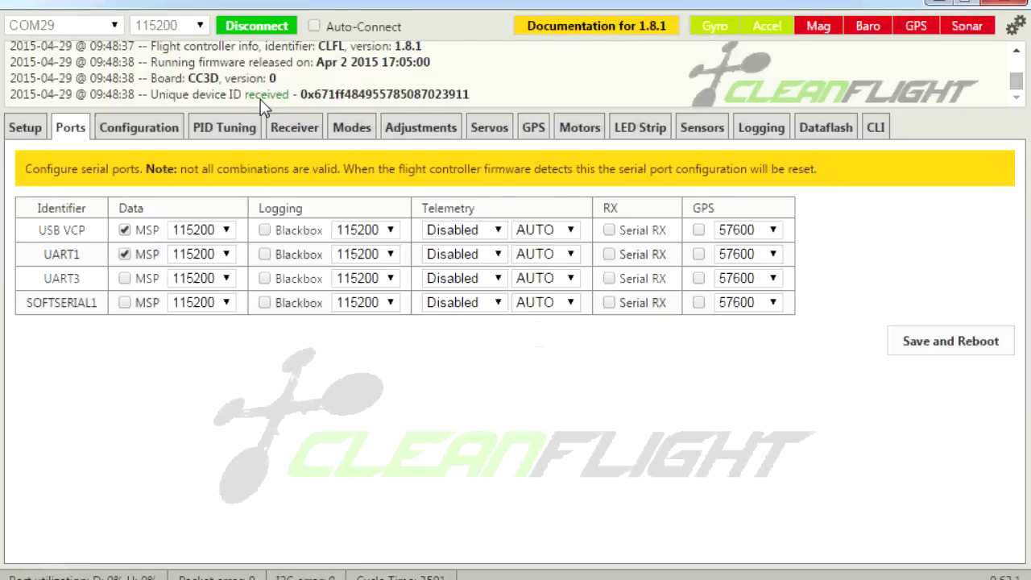
Step: Review the Receiver and Modes tabs, then return to the Setup page
left_click(296, 129)
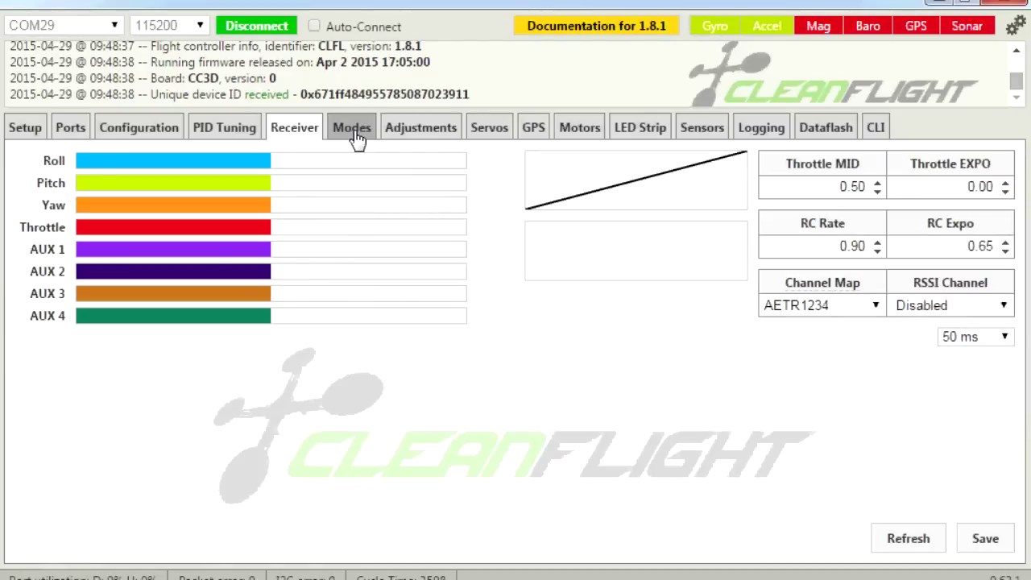
left_click(357, 139)
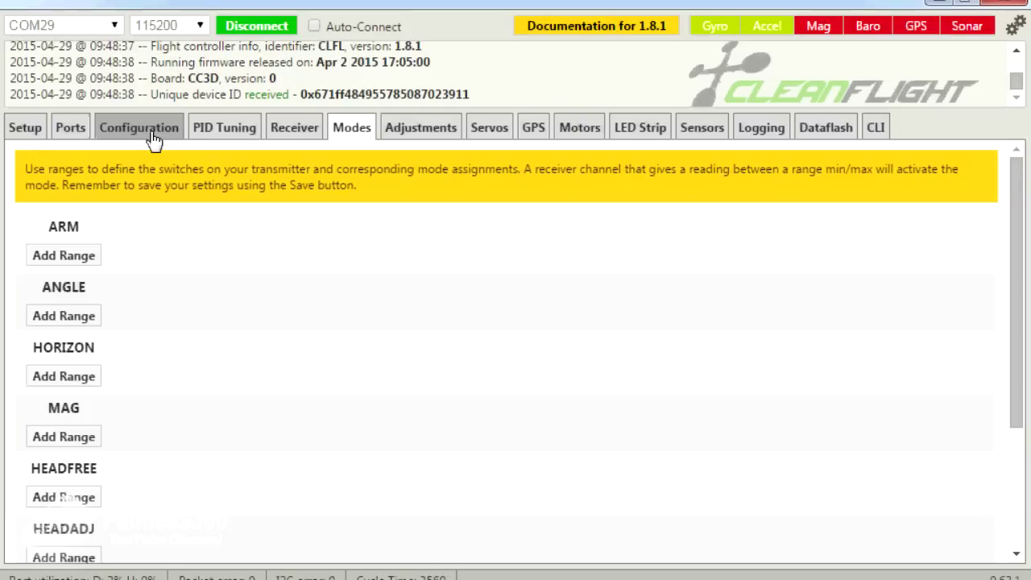
left_click(30, 131)
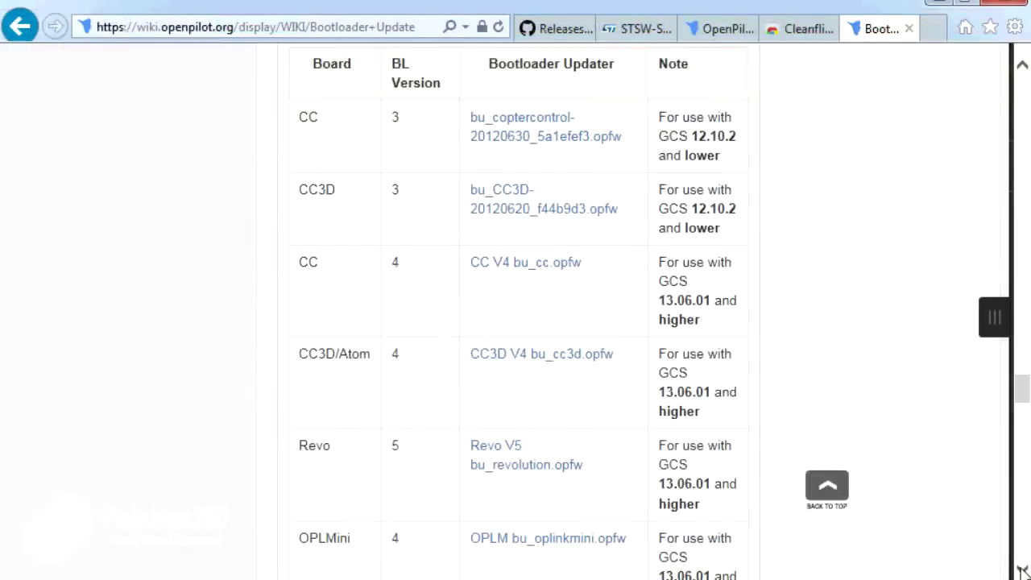
Step: Bring up the OpenPilot wiki page and scroll down to the bootloader upgrade section
left_click(1021, 568)
left_click(1021, 567)
scroll(1022, 568, "down", 6)
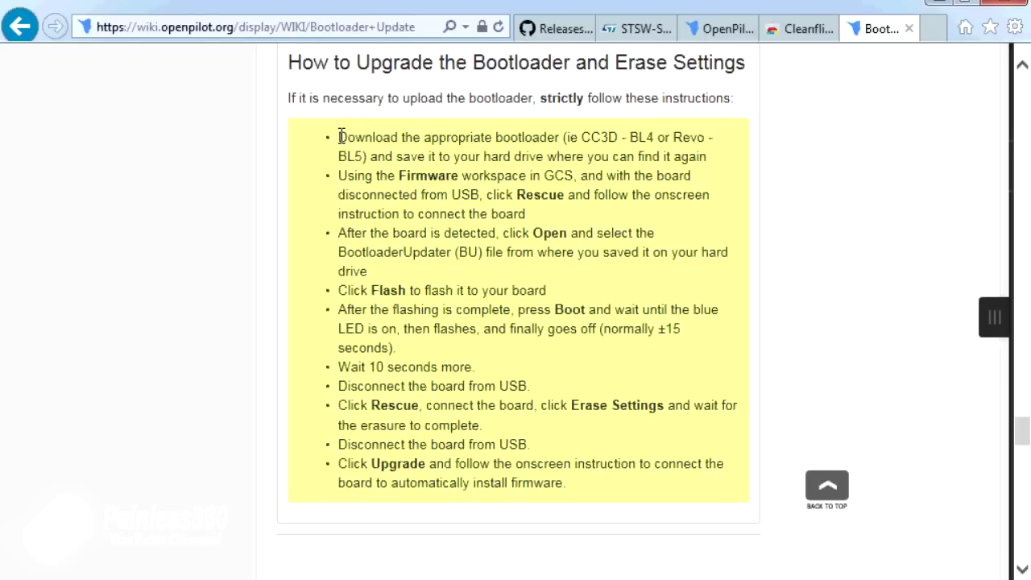
Step: Highlight the 'How to Upgrade the Bootloader and Erase Settings' checklist, then deselect it
left_click_drag(339, 137, 600, 505)
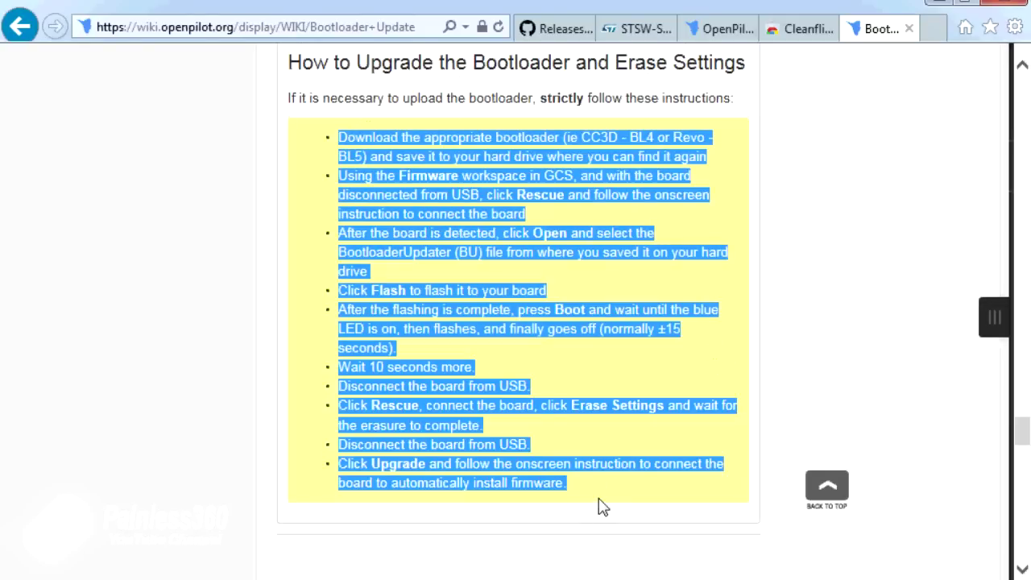
left_click(796, 349)
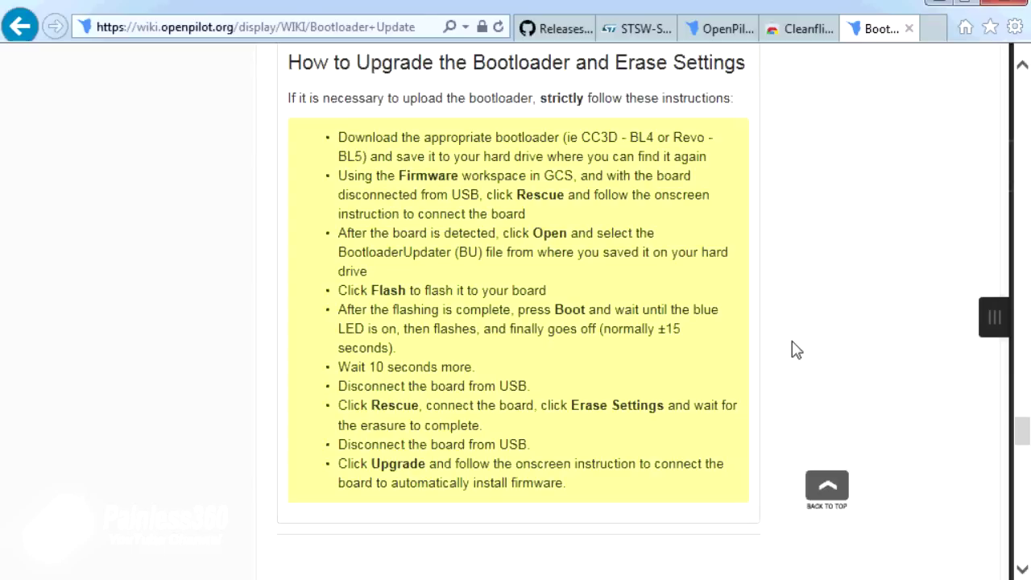